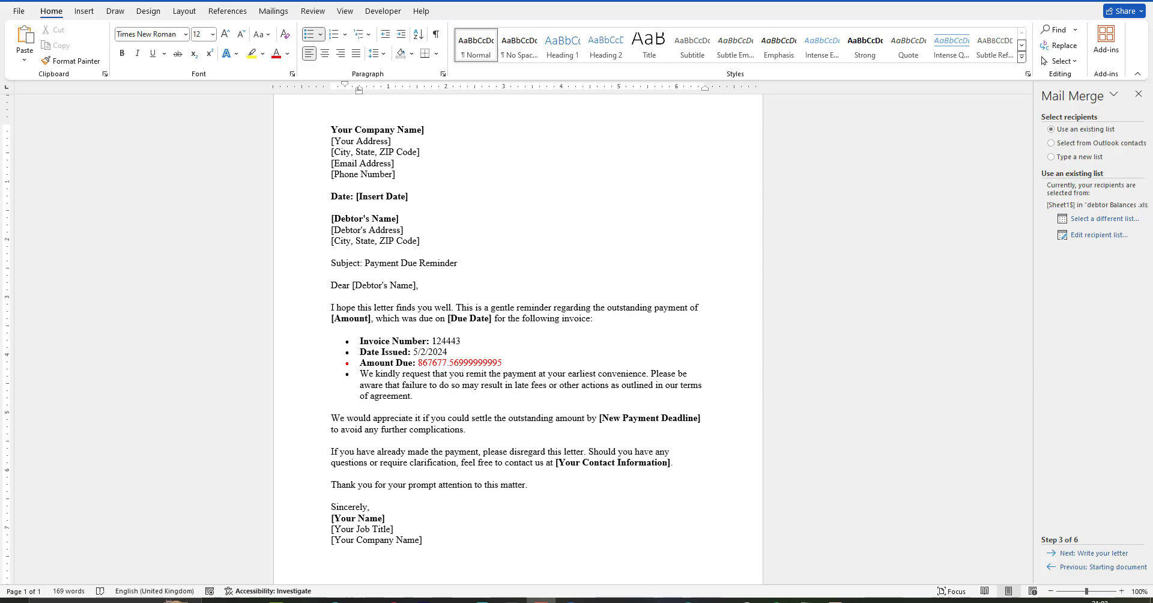
Step: Switch to the Excel workbook, check the values in the Amount Due column, and return to the Word letter
{"action": "left_click", "coordinate": [896, 599]}
{"action": "left_click", "coordinate": [128, 215]}
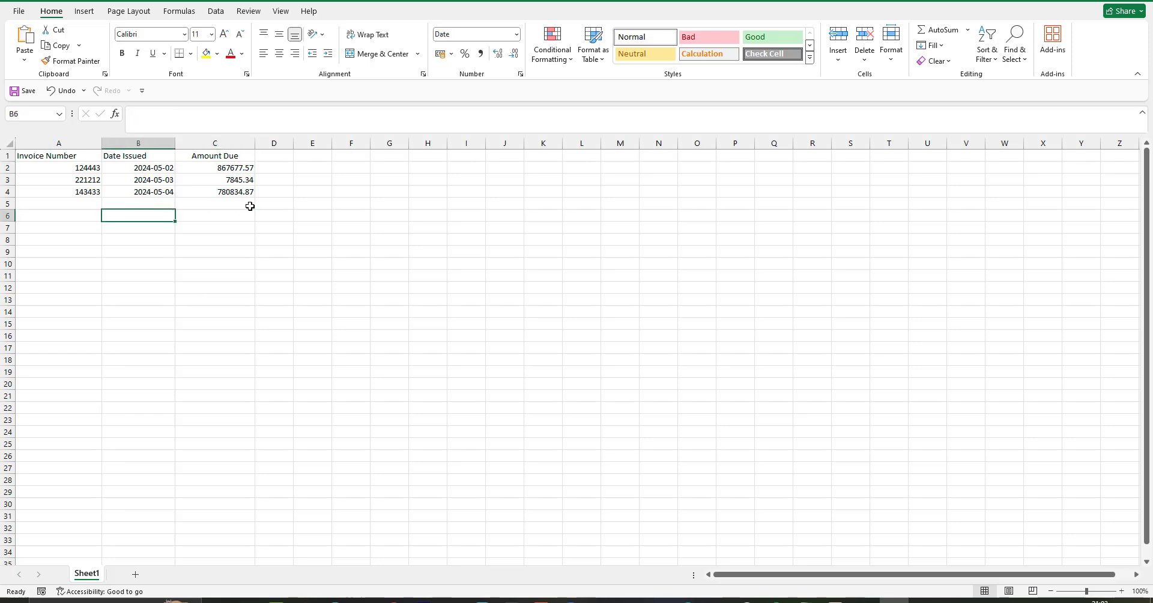
{"action": "left_click", "coordinate": [224, 192]}
{"action": "left_click", "coordinate": [228, 167]}
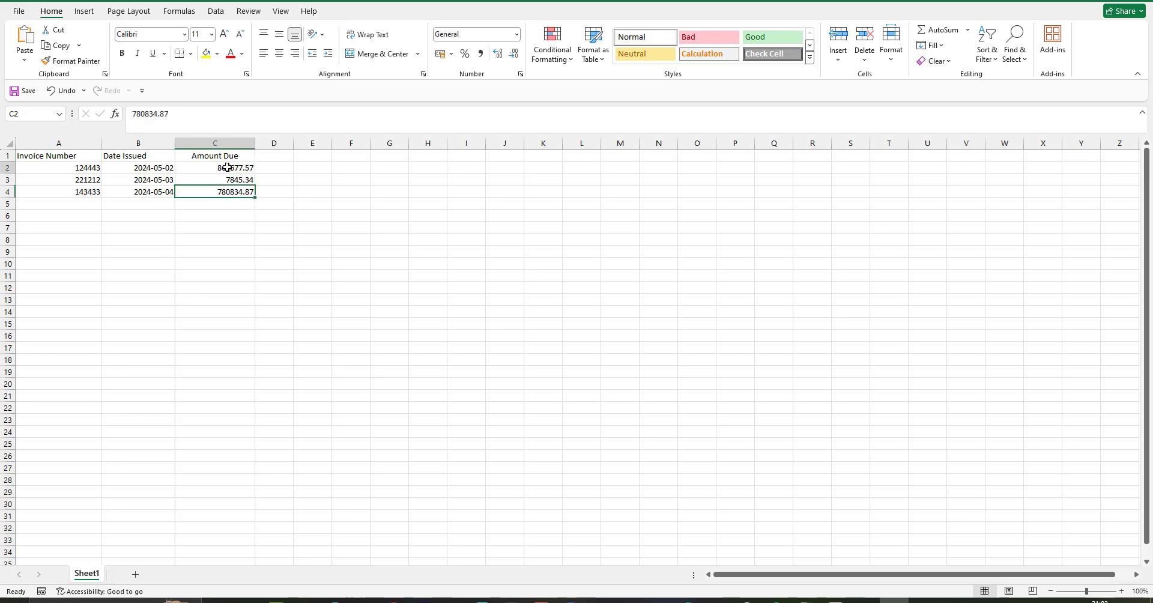
{"action": "left_click", "coordinate": [253, 199]}
{"action": "left_click", "coordinate": [247, 168]}
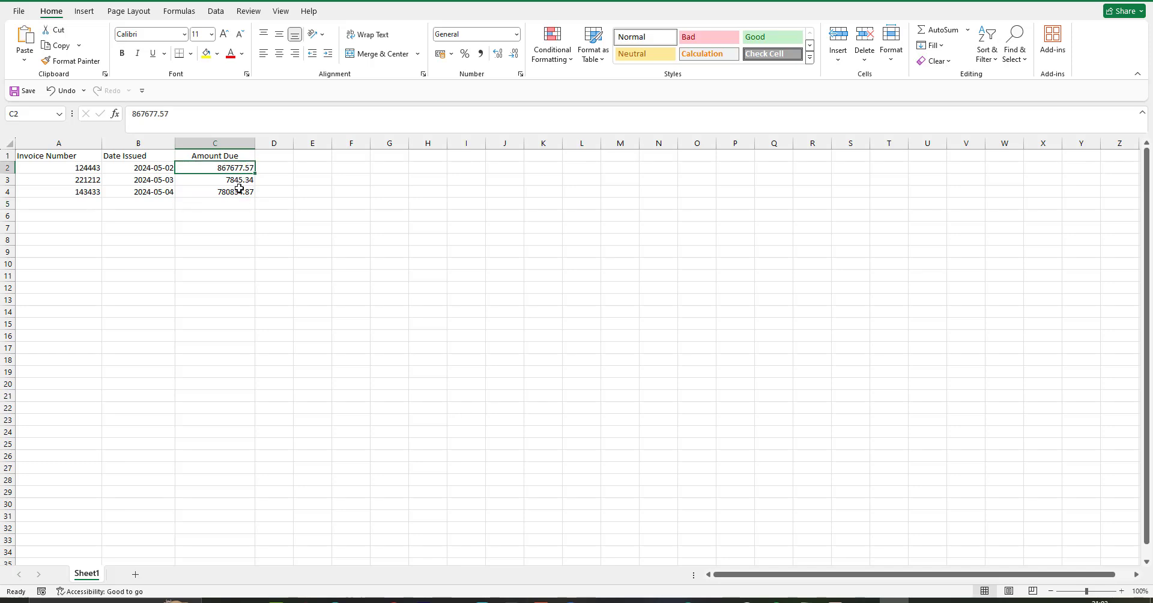
{"action": "left_click", "coordinate": [865, 599]}
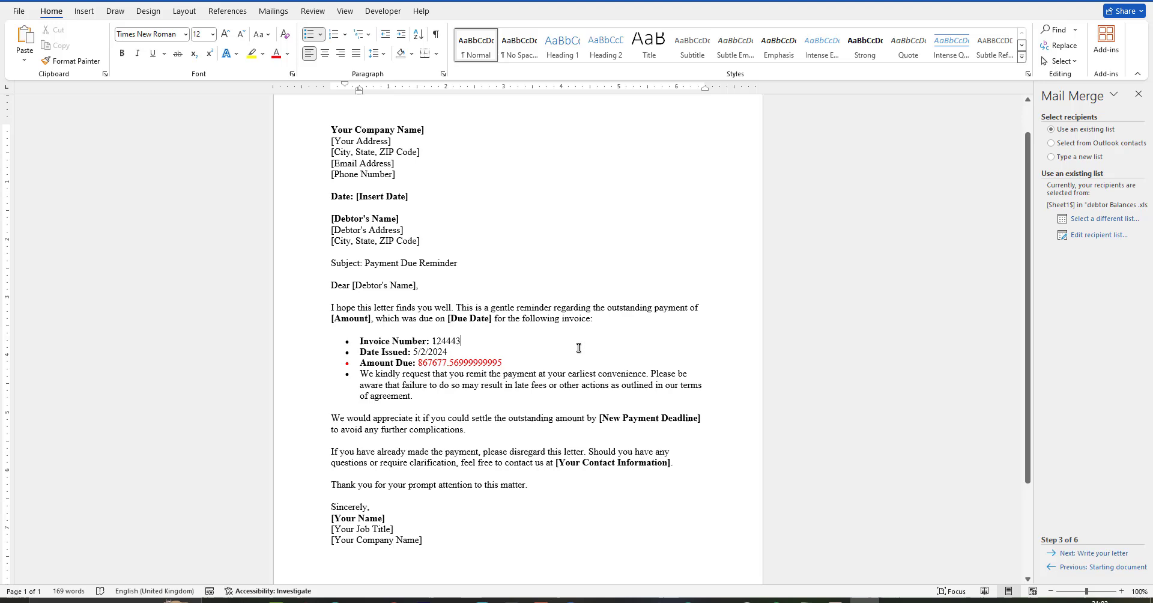
Step: Insert a second Amount_Due merge field on a new bullet line below the Amount Due line and preview the results
{"action": "left_click", "coordinate": [504, 363]}
{"action": "key", "text": "Return"}
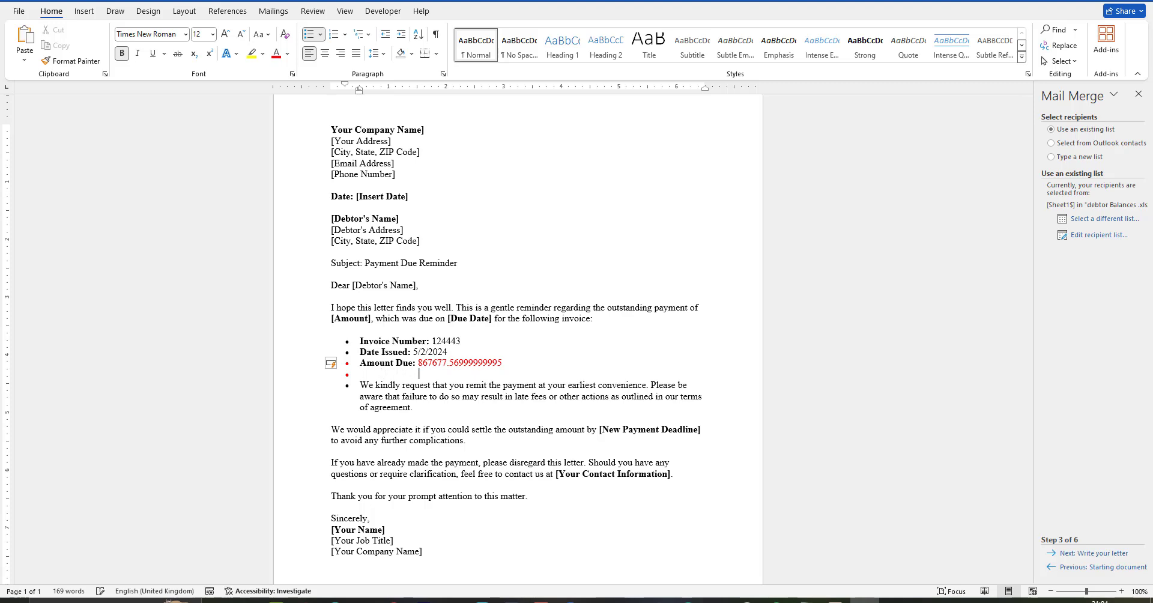
{"action": "left_click", "coordinate": [271, 12]}
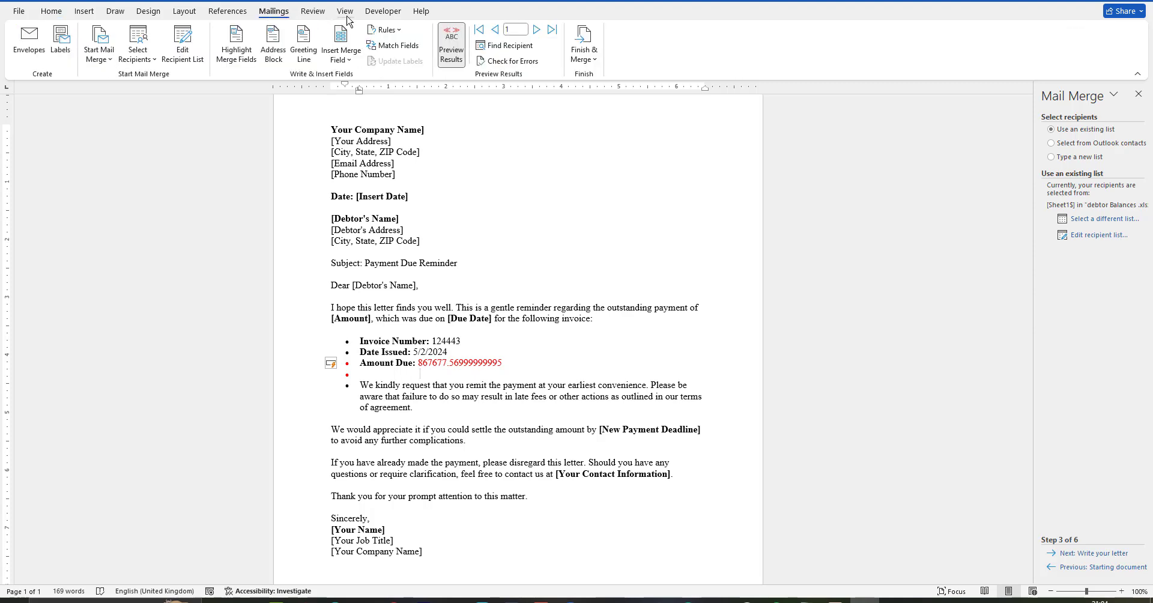
{"action": "left_click", "coordinate": [445, 58]}
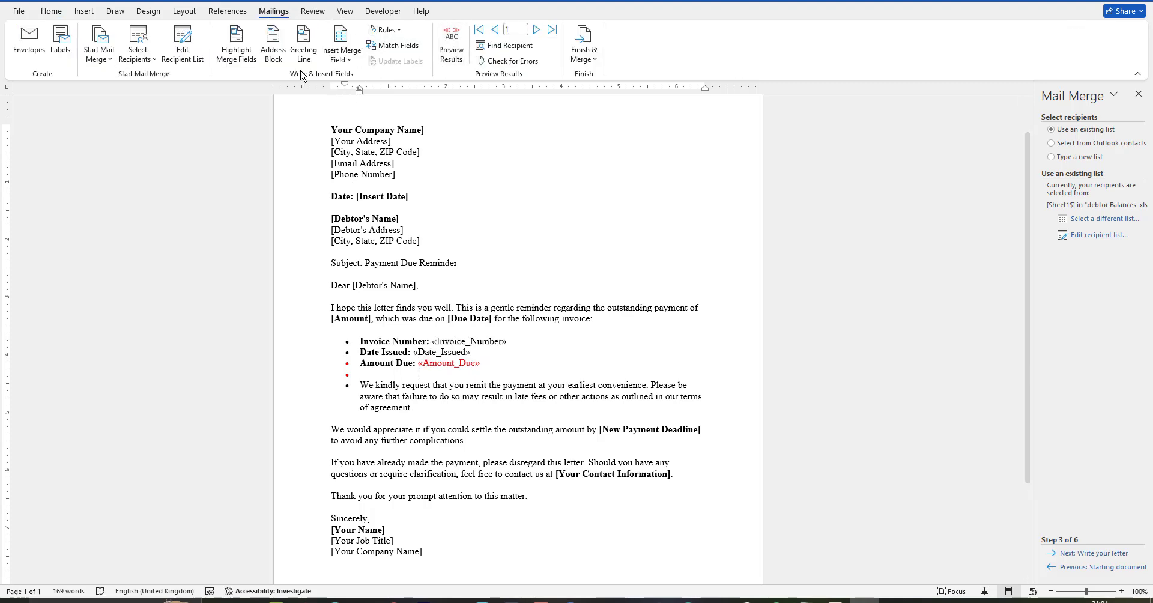
{"action": "left_click", "coordinate": [340, 55]}
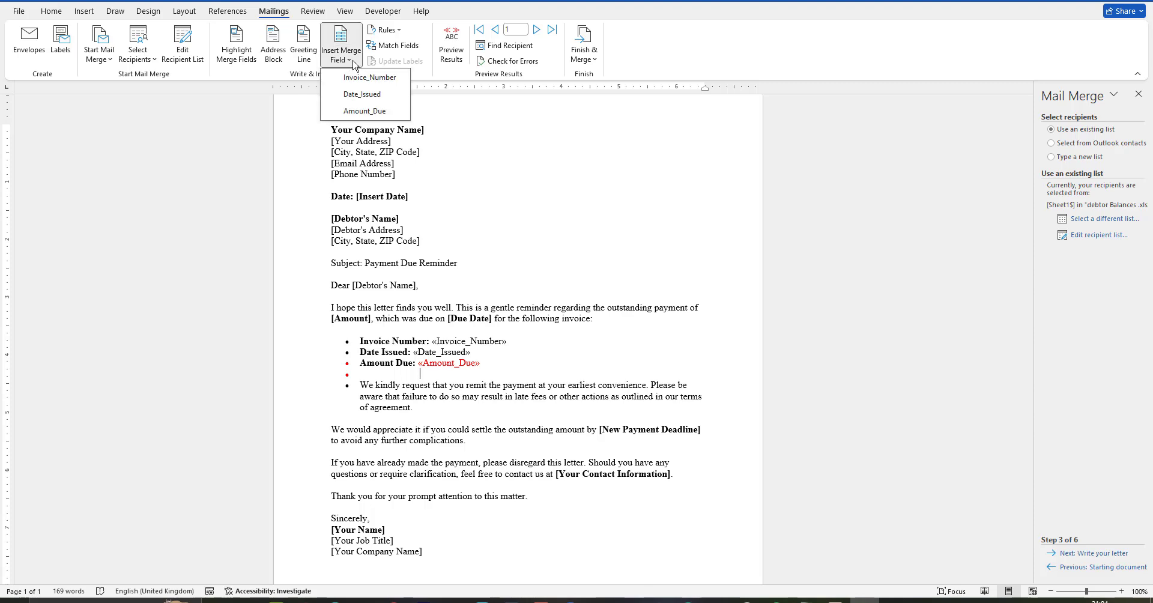
{"action": "left_click", "coordinate": [385, 112]}
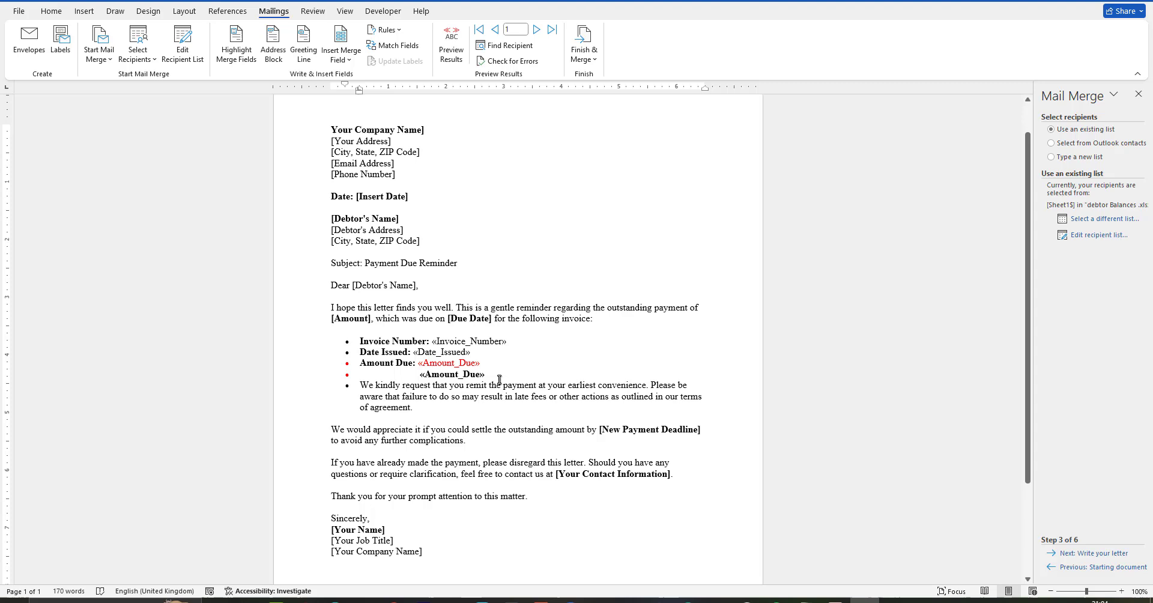
{"action": "left_click", "coordinate": [451, 45]}
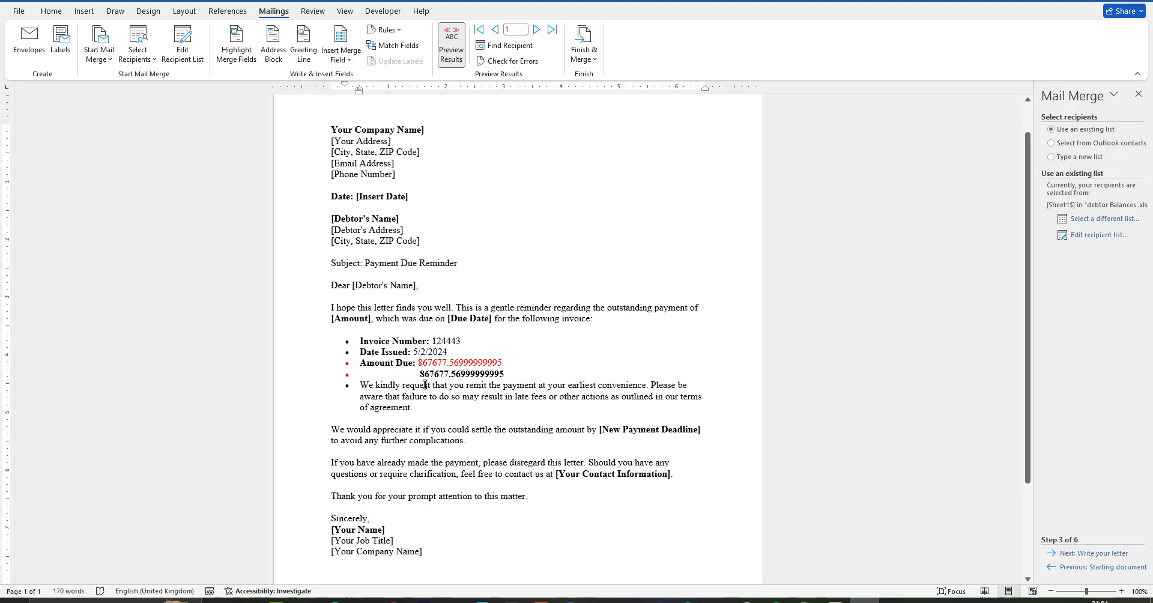
Step: Compare the letter's previewed amounts with the Amount Due column in the Excel workbook, ending back in Word
{"action": "left_click", "coordinate": [356, 63]}
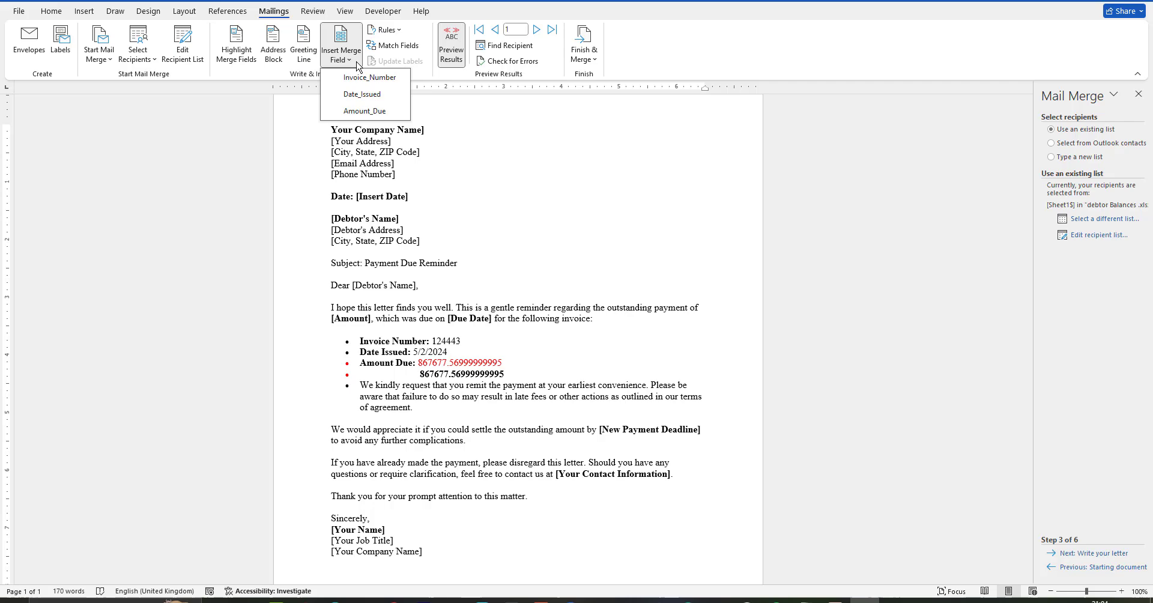
{"action": "left_click", "coordinate": [460, 344]}
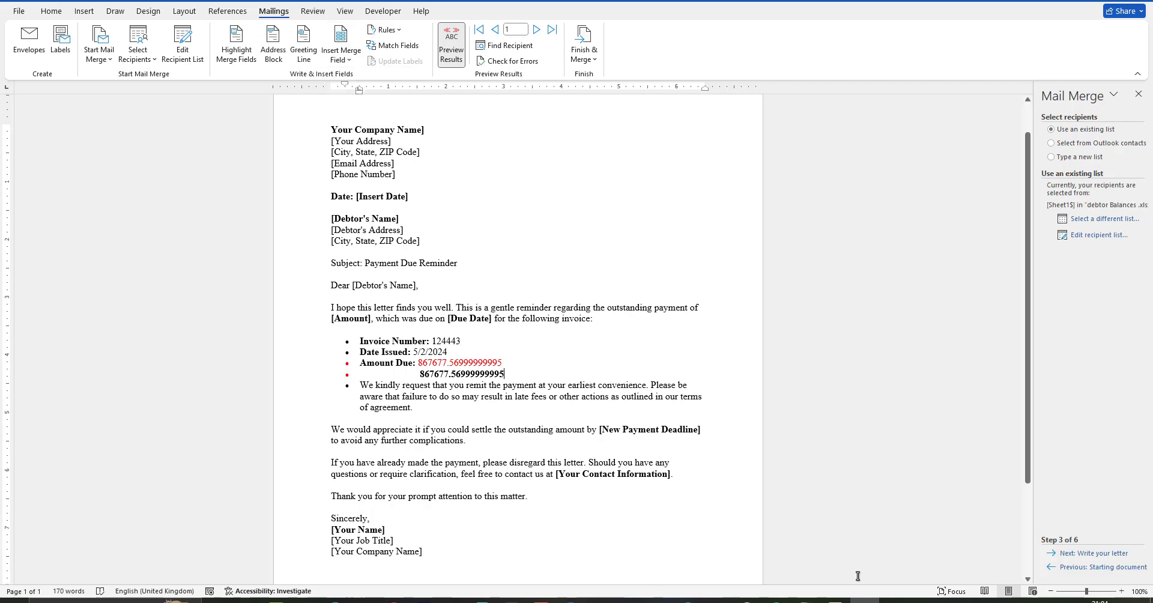
{"action": "left_click", "coordinate": [894, 600]}
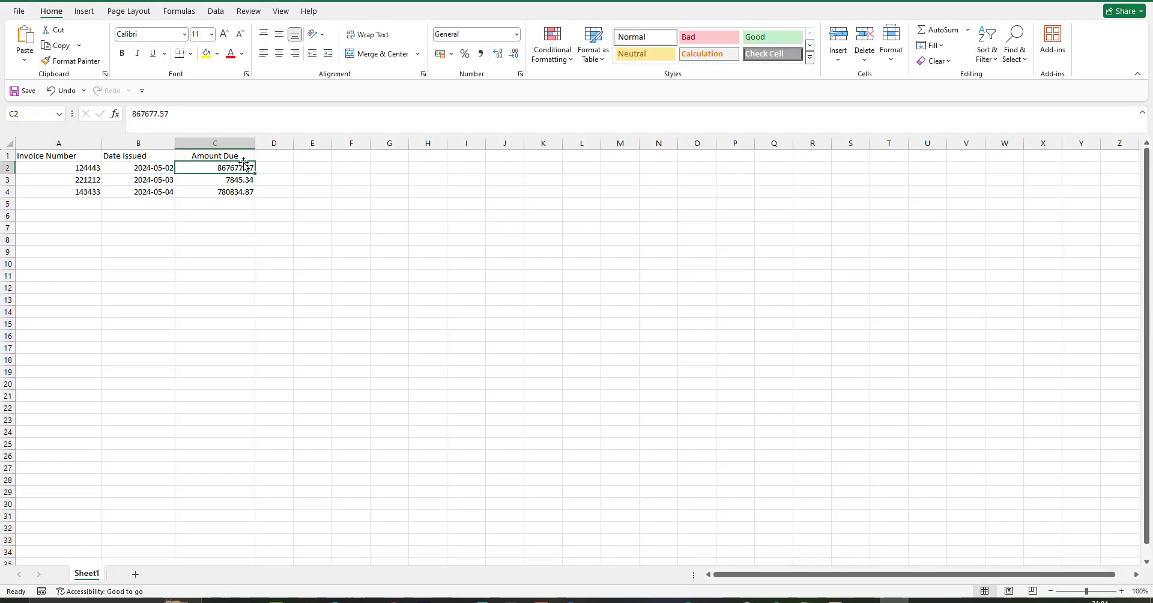
{"action": "left_click", "coordinate": [234, 192]}
{"action": "key", "text": "Up"}
{"action": "key", "text": "Up"}
{"action": "left_click", "coordinate": [864, 597]}
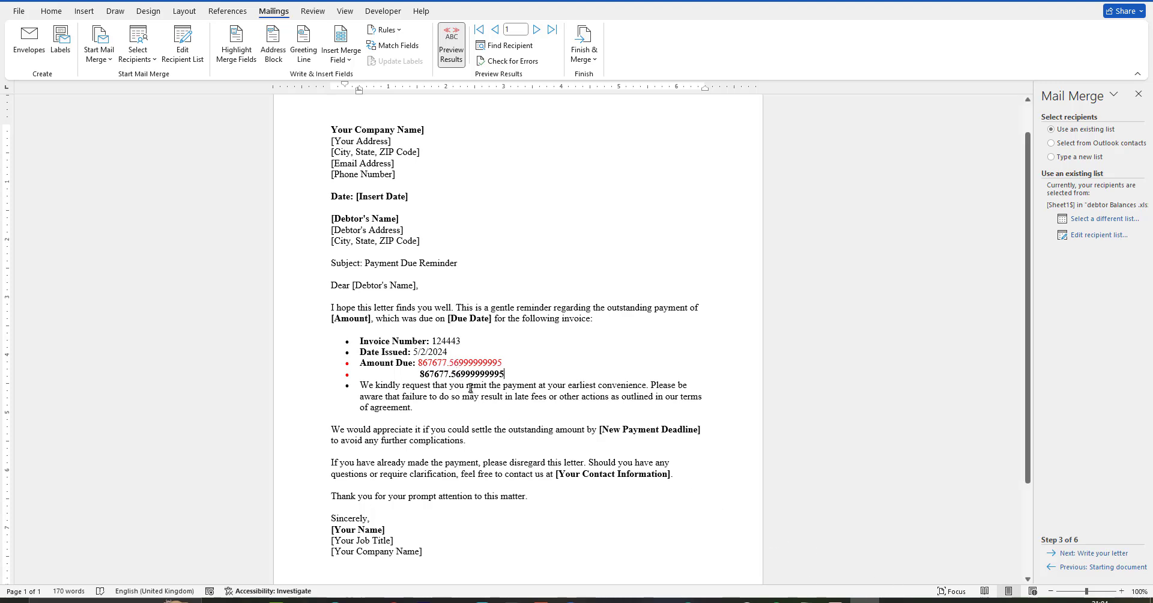
{"action": "left_click", "coordinate": [449, 371]}
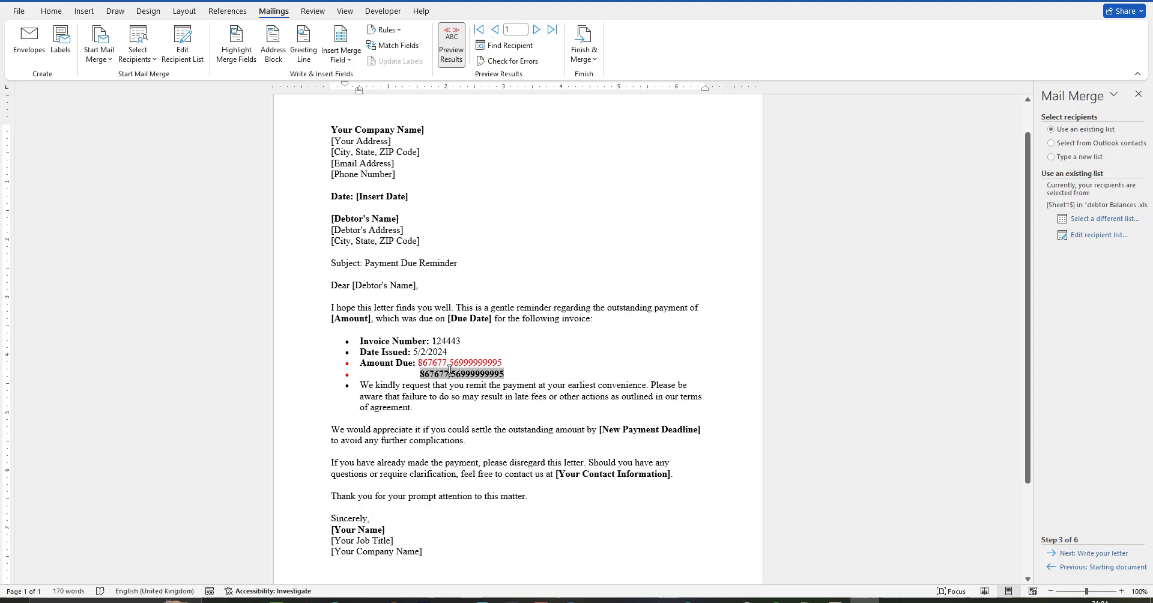
{"action": "left_click", "coordinate": [425, 362]}
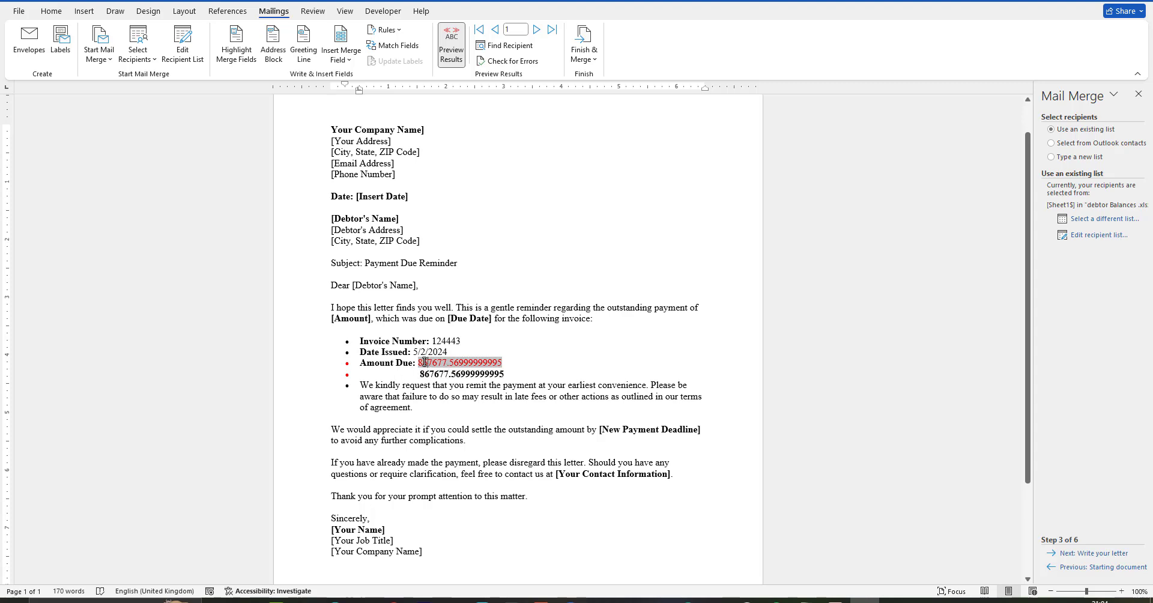
{"action": "left_click", "coordinate": [451, 46]}
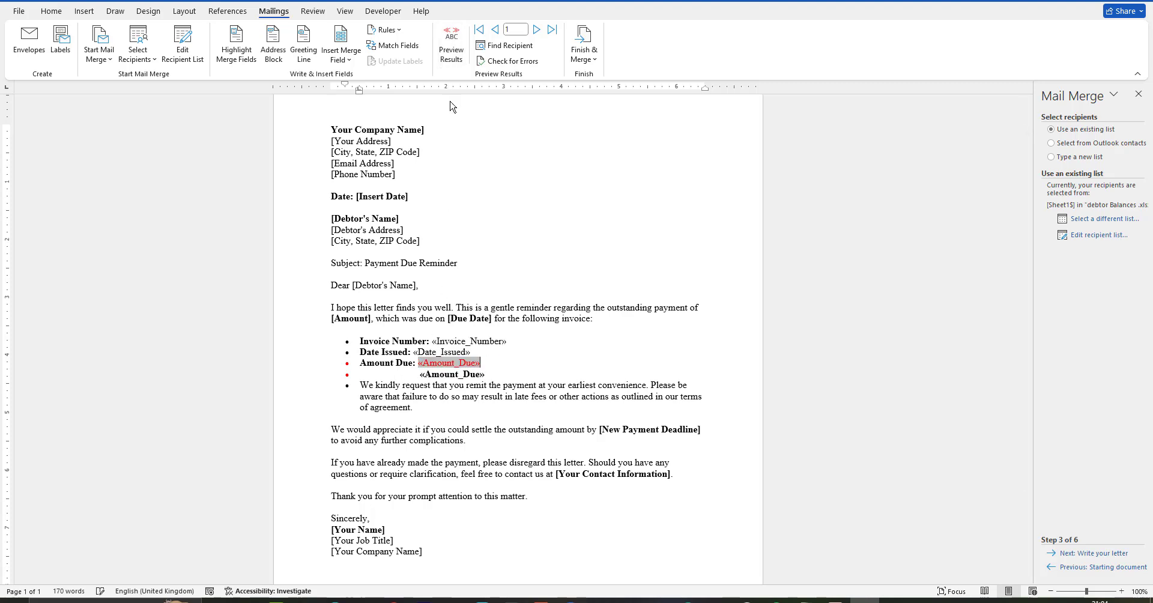
{"action": "left_click", "coordinate": [509, 368]}
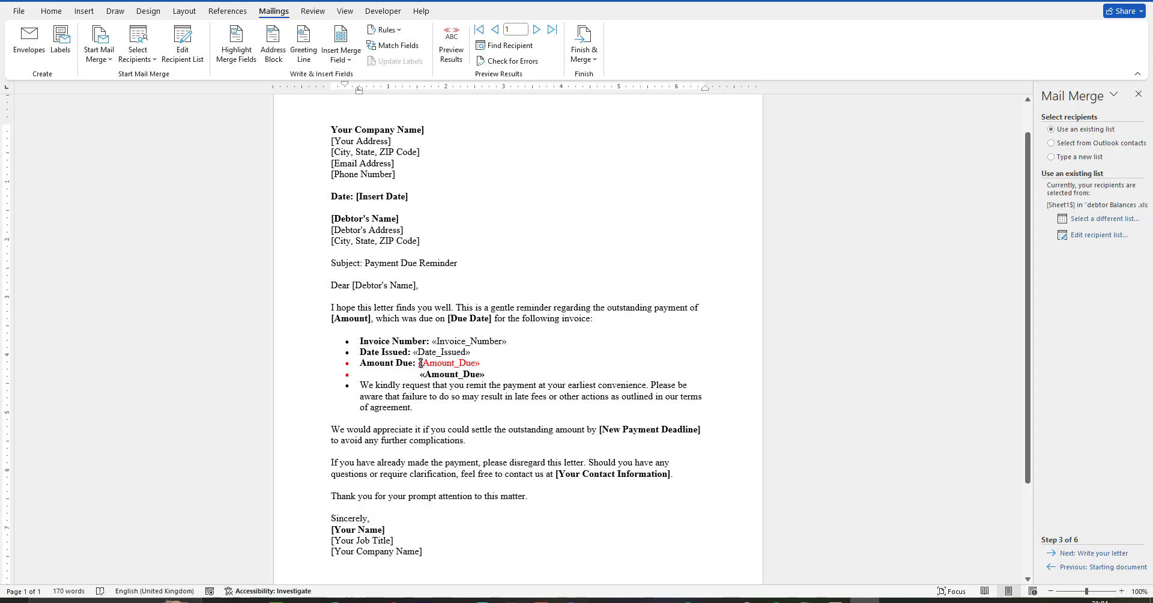
{"action": "left_click_drag", "start_coordinate": [418, 363], "coordinate": [478, 365]}
{"action": "right_click", "coordinate": [478, 366]}
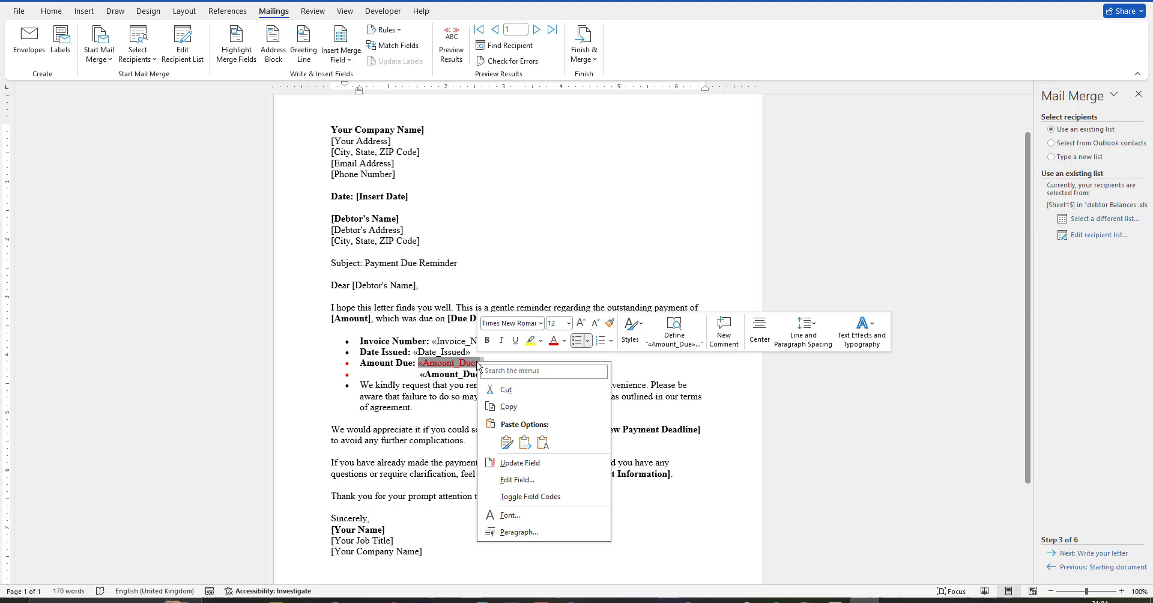
{"action": "left_click", "coordinate": [546, 503]}
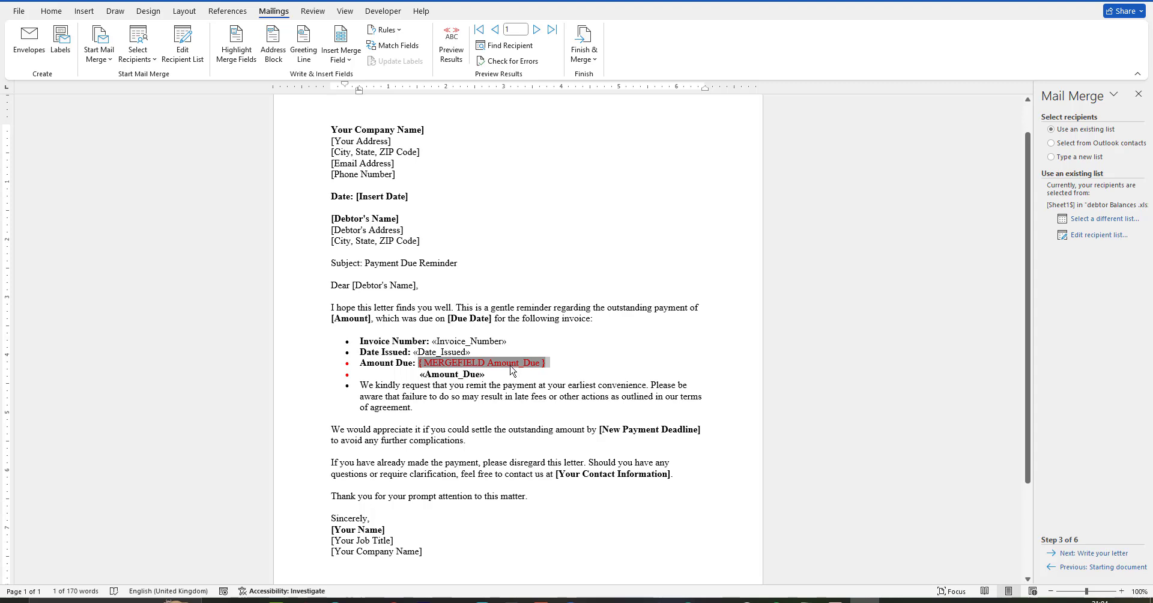
{"action": "key", "text": "alt+shift+k"}
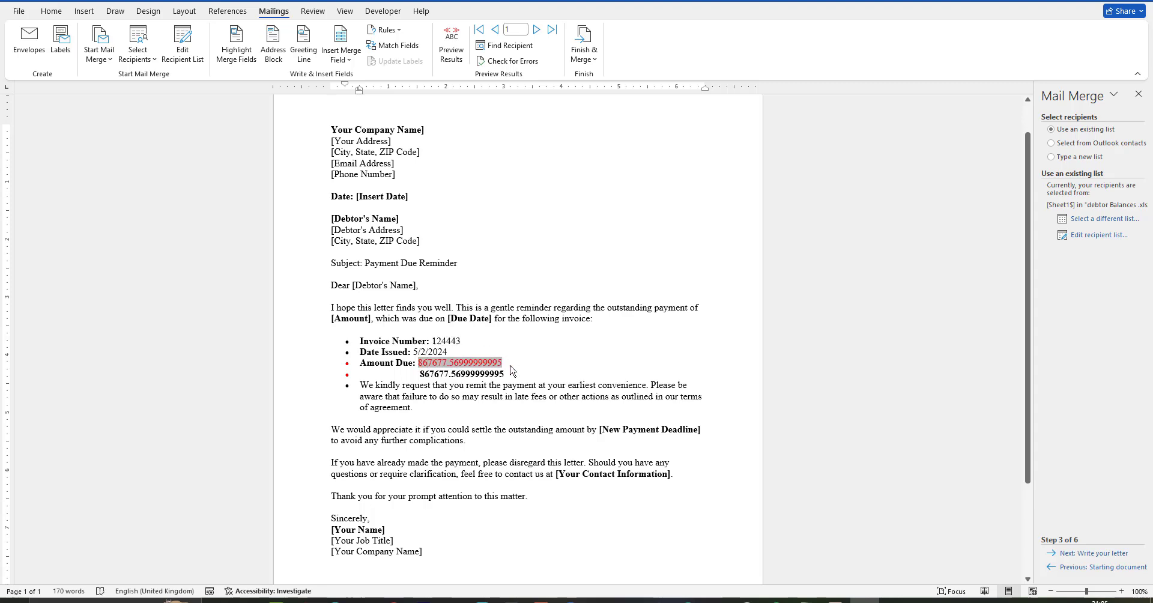
Step: Leave the results preview and display the field code of the red Amount_Due merge field
{"action": "left_click", "coordinate": [512, 370]}
{"action": "left_click", "coordinate": [436, 361]}
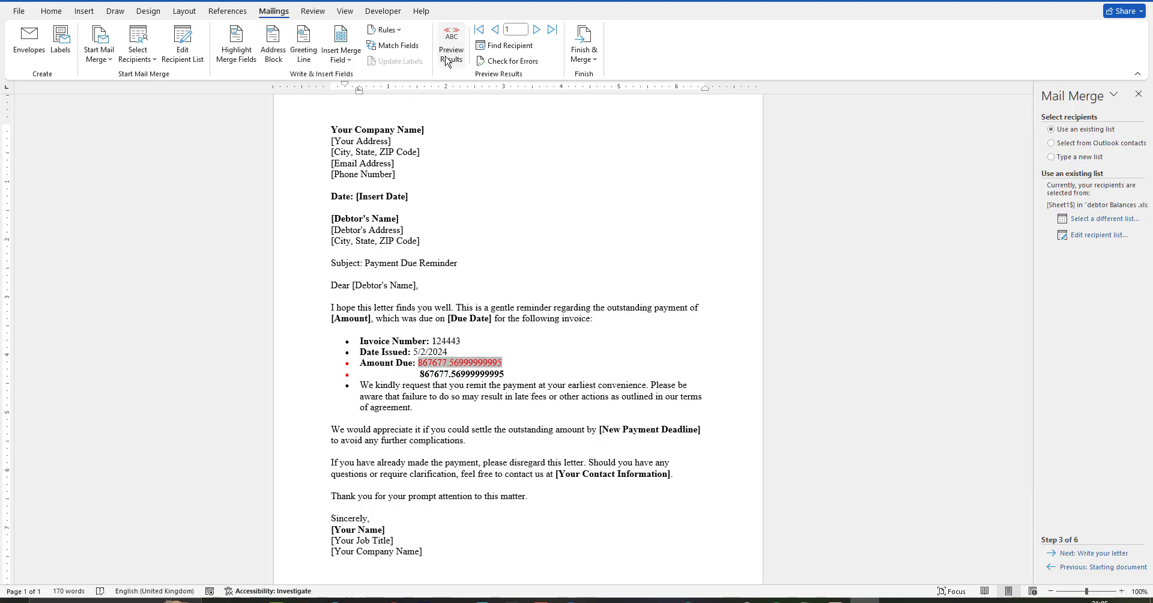
{"action": "left_click", "coordinate": [451, 51]}
{"action": "right_click", "coordinate": [447, 363]}
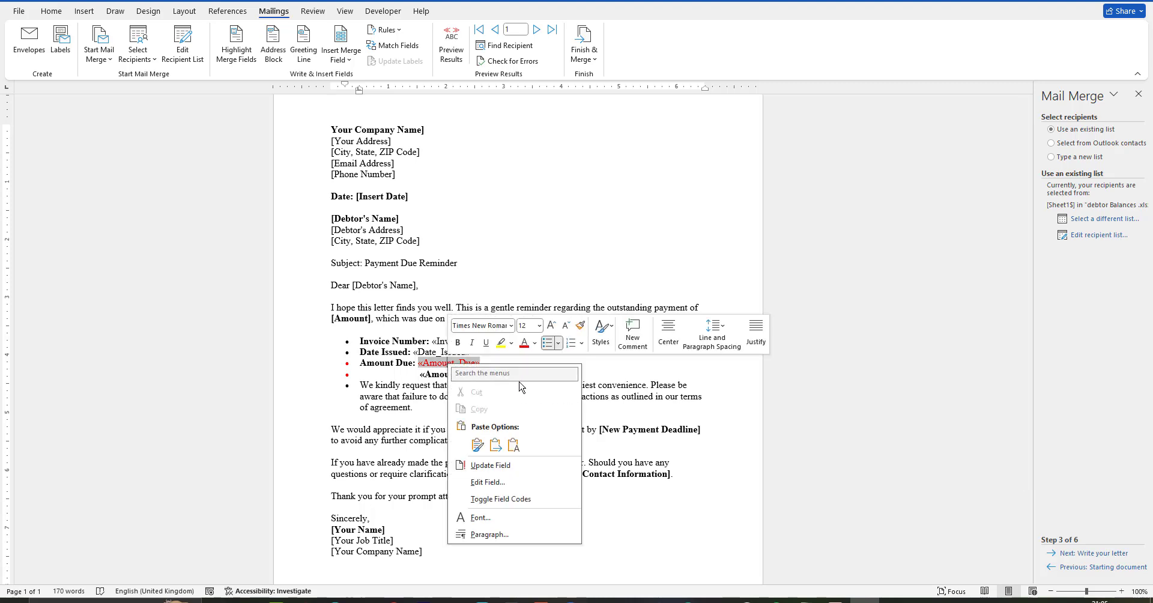
{"action": "left_click", "coordinate": [501, 498]}
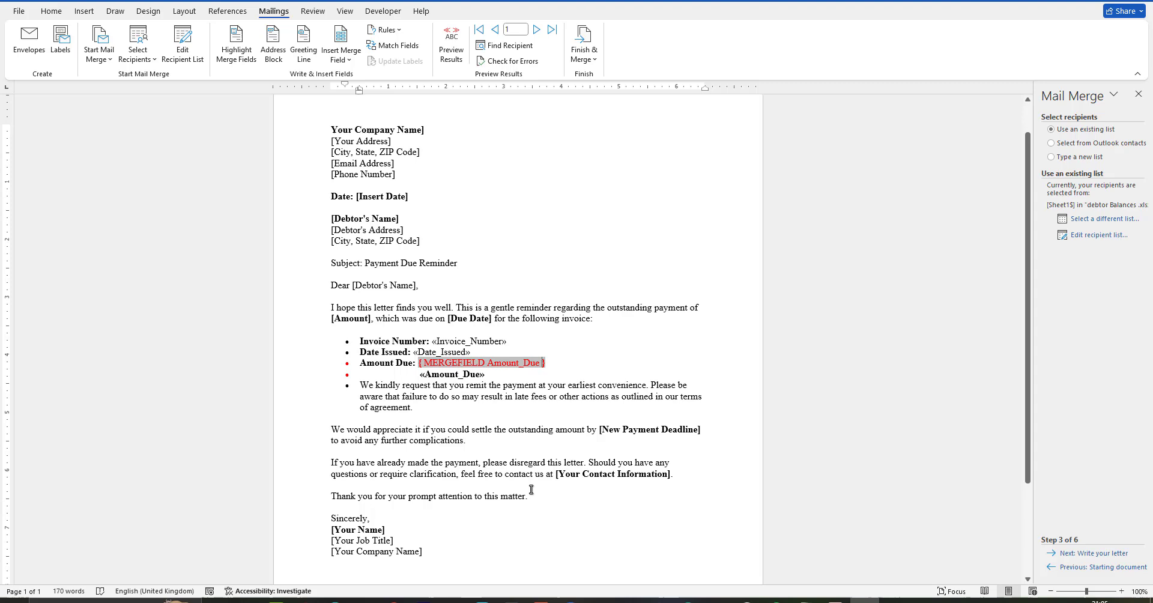
Step: Add the numeric format switch \#0.00 at the end of the red Amount_Due field code and preview the results
{"action": "left_click", "coordinate": [488, 374]}
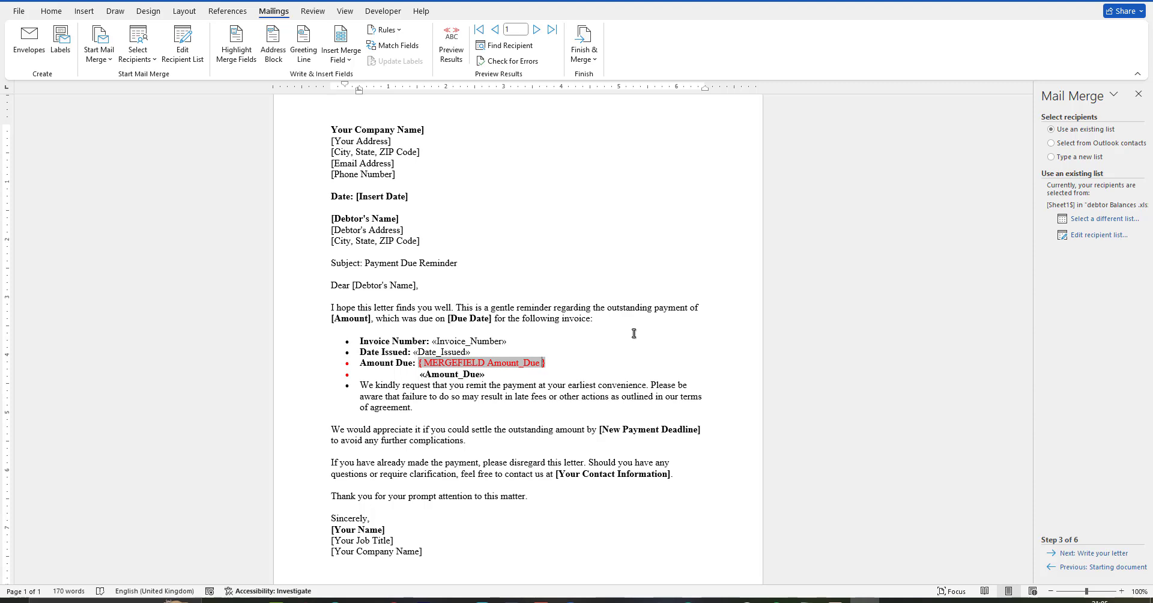
{"action": "type", "text": "\\"}
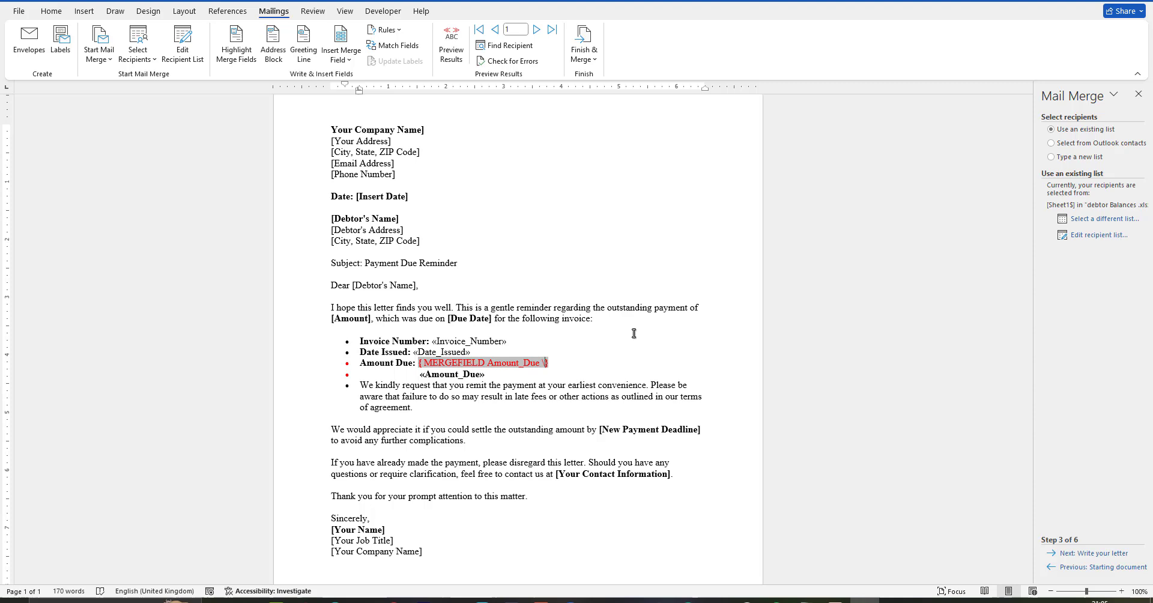
{"action": "type", "text": "#"}
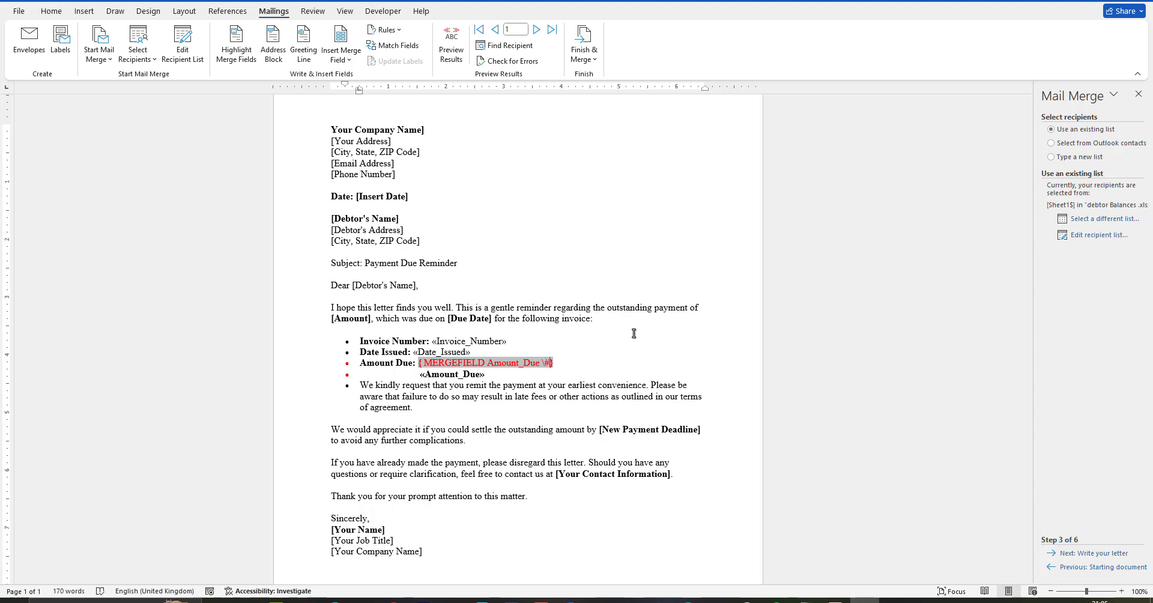
{"action": "type", "text": "0."}
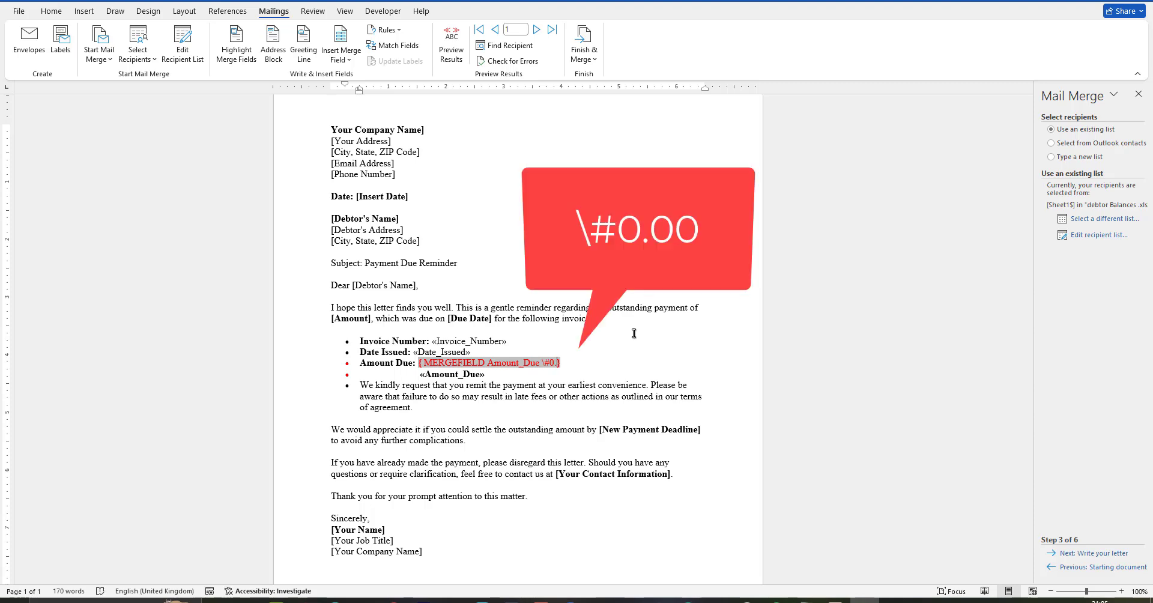
{"action": "type", "text": "00"}
{"action": "left_click", "coordinate": [450, 54]}
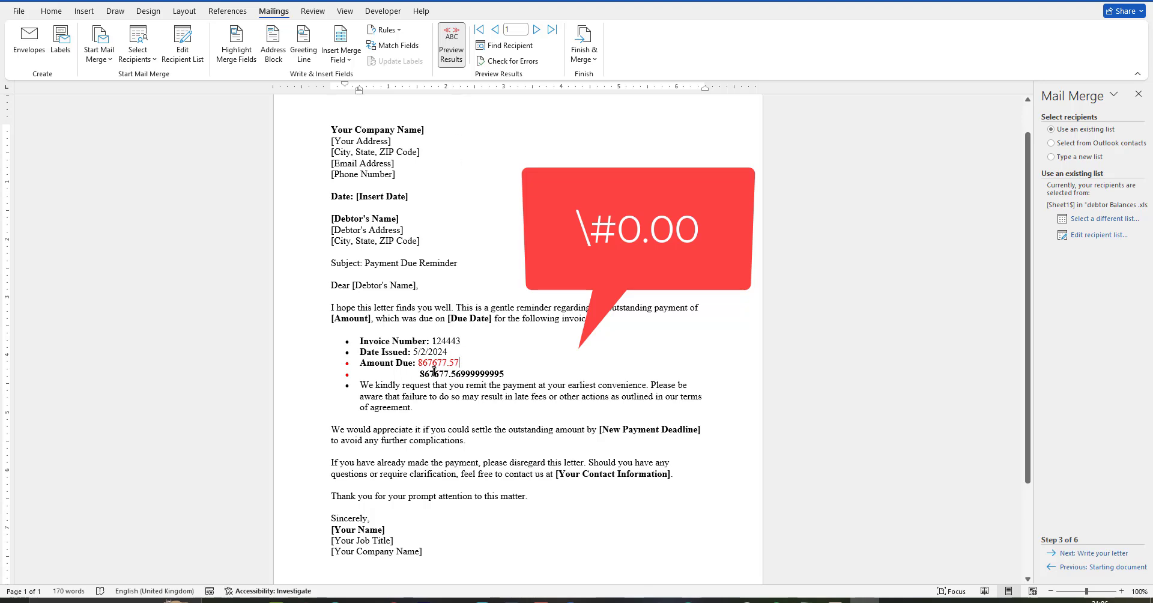
Step: Compare the red formatted amount with the unformatted amount below it and with the Excel workbook's Amount Due value
{"action": "left_click_drag", "start_coordinate": [419, 362], "coordinate": [461, 360]}
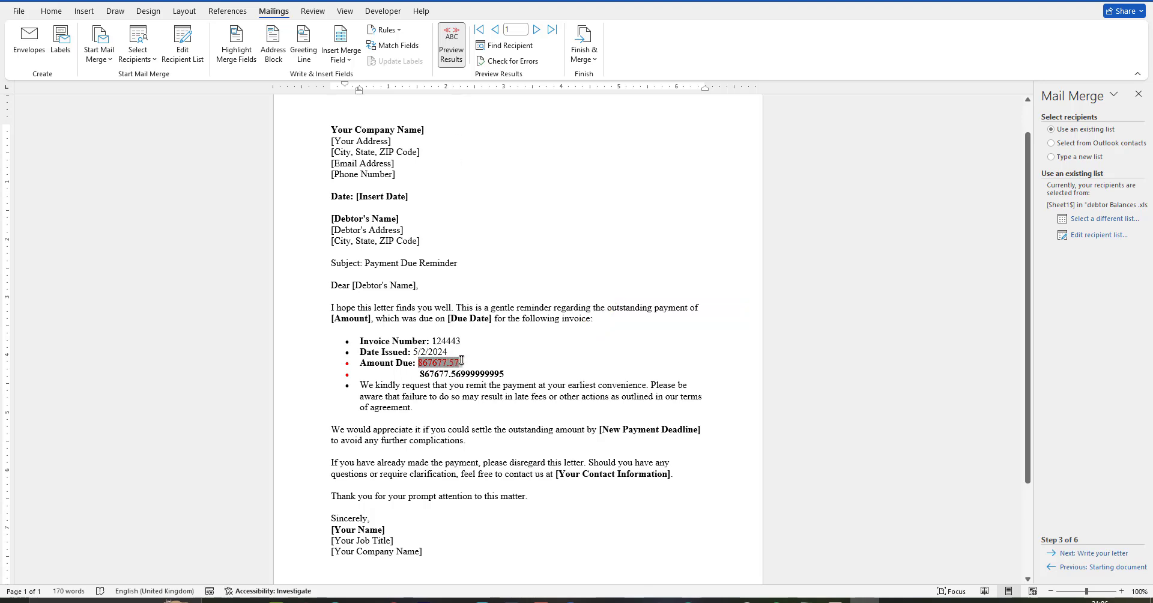
{"action": "left_click", "coordinate": [451, 45]}
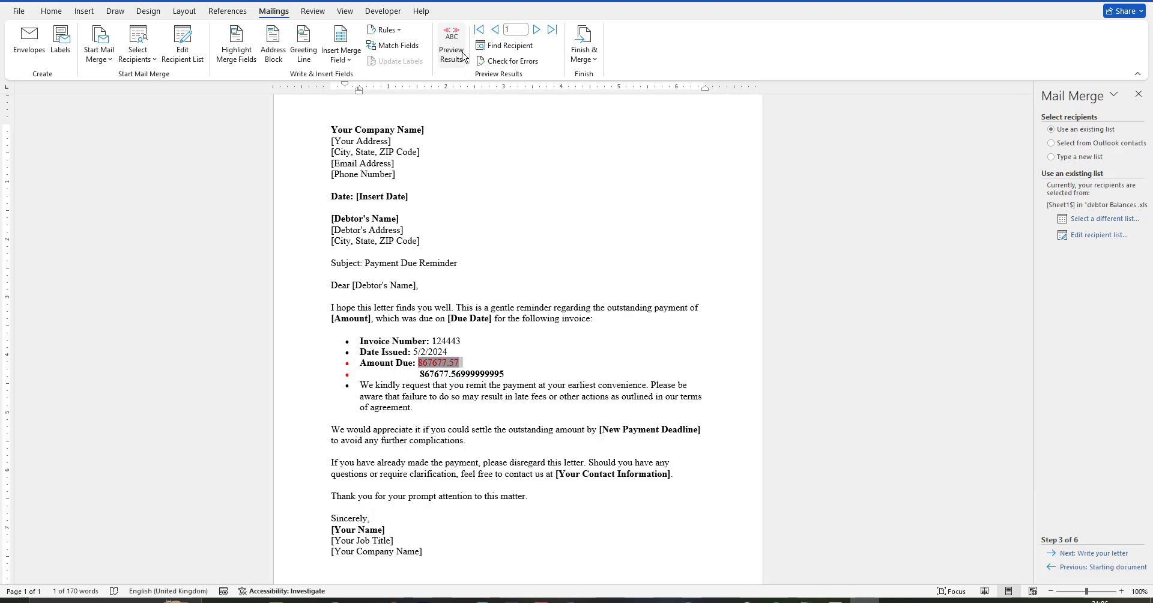
{"action": "left_click", "coordinate": [452, 52]}
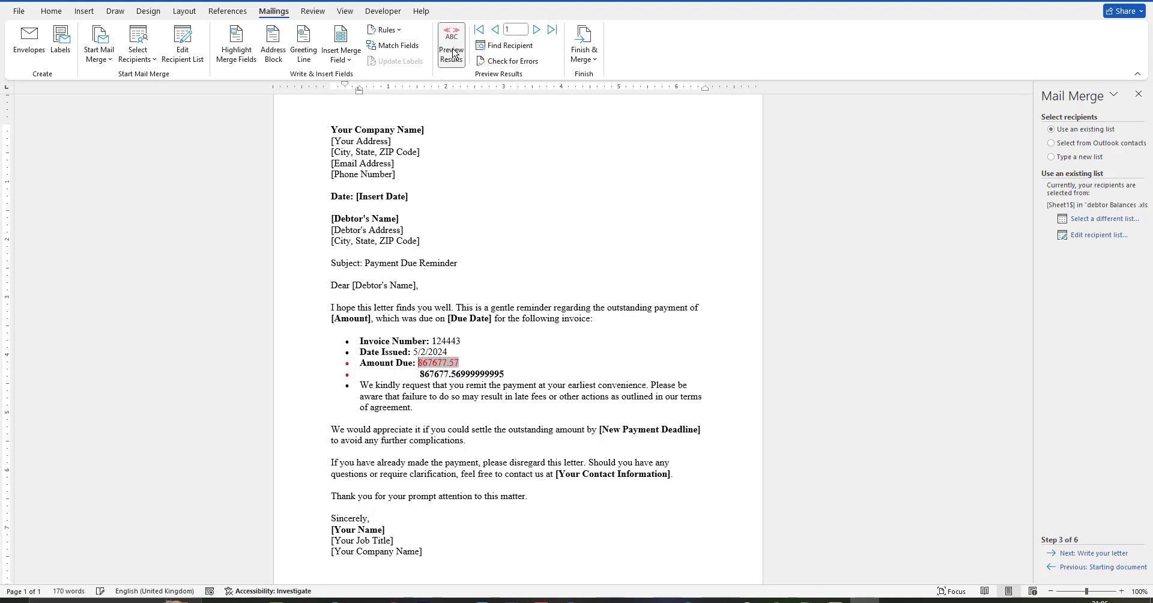
{"action": "left_click", "coordinate": [470, 359]}
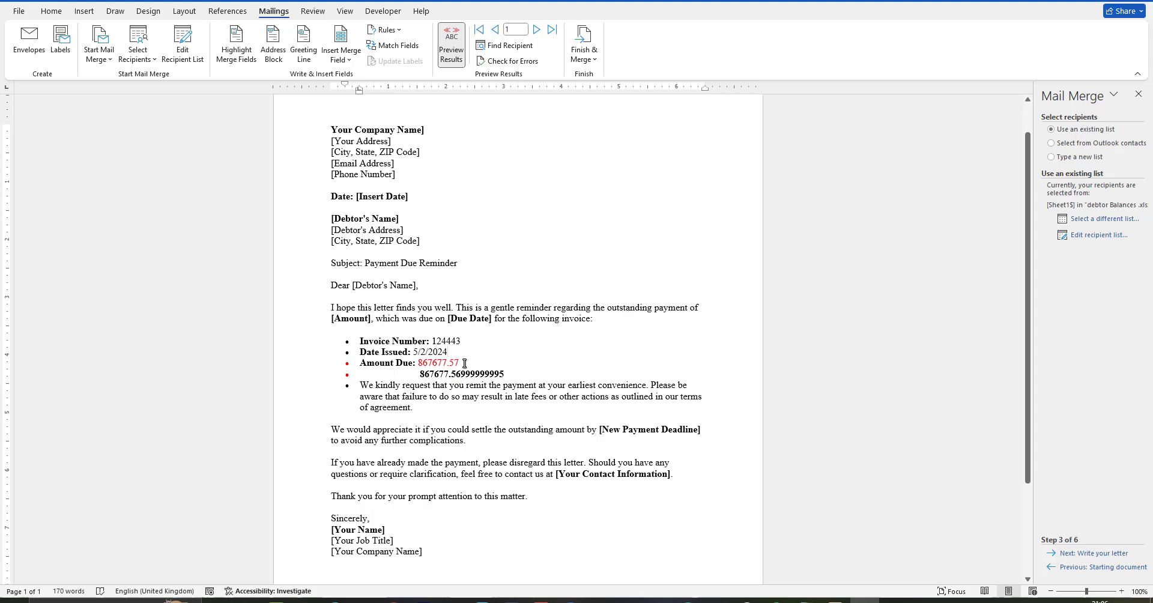
{"action": "double_click", "coordinate": [457, 363]}
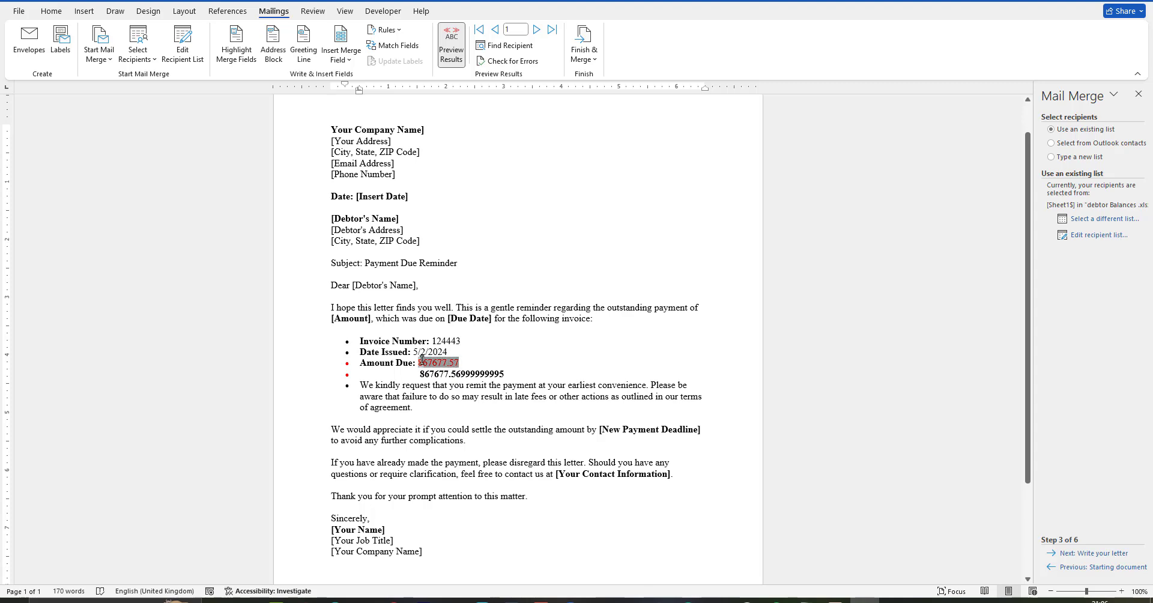
{"action": "left_click", "coordinate": [456, 62]}
{"action": "left_click", "coordinate": [456, 61]}
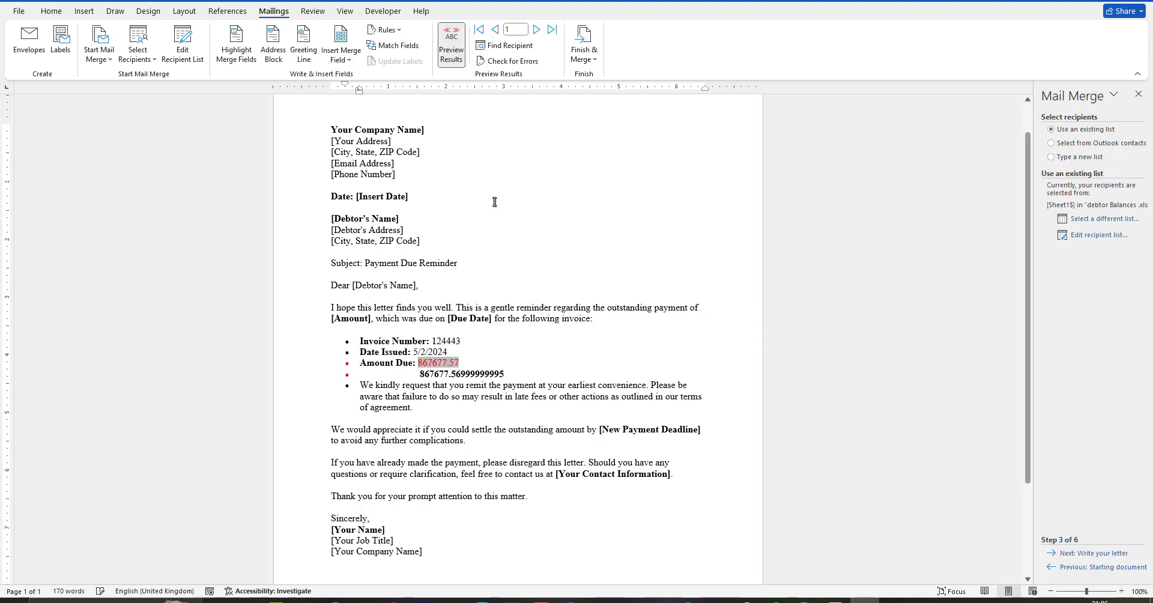
{"action": "left_click", "coordinate": [503, 368]}
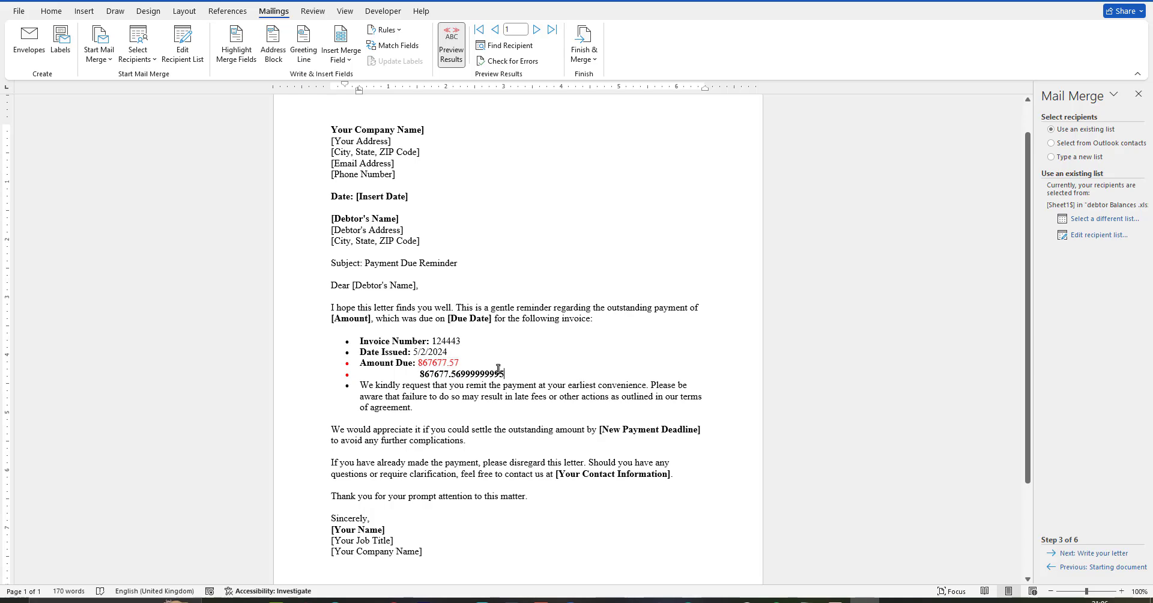
{"action": "key", "text": "alt+Tab"}
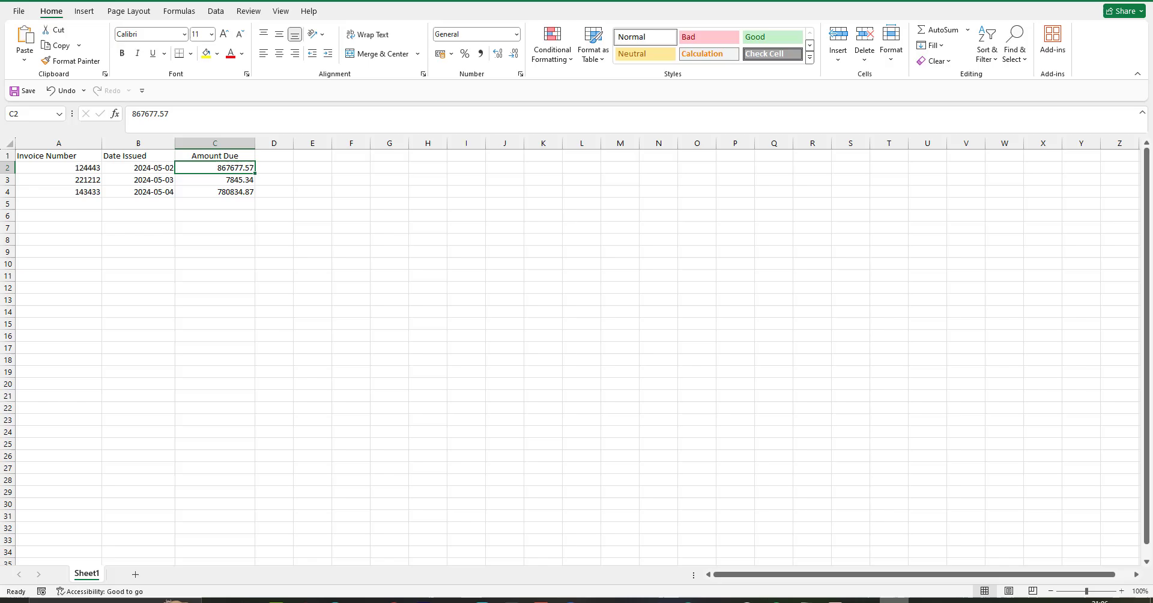
{"action": "key", "text": "alt+Tab"}
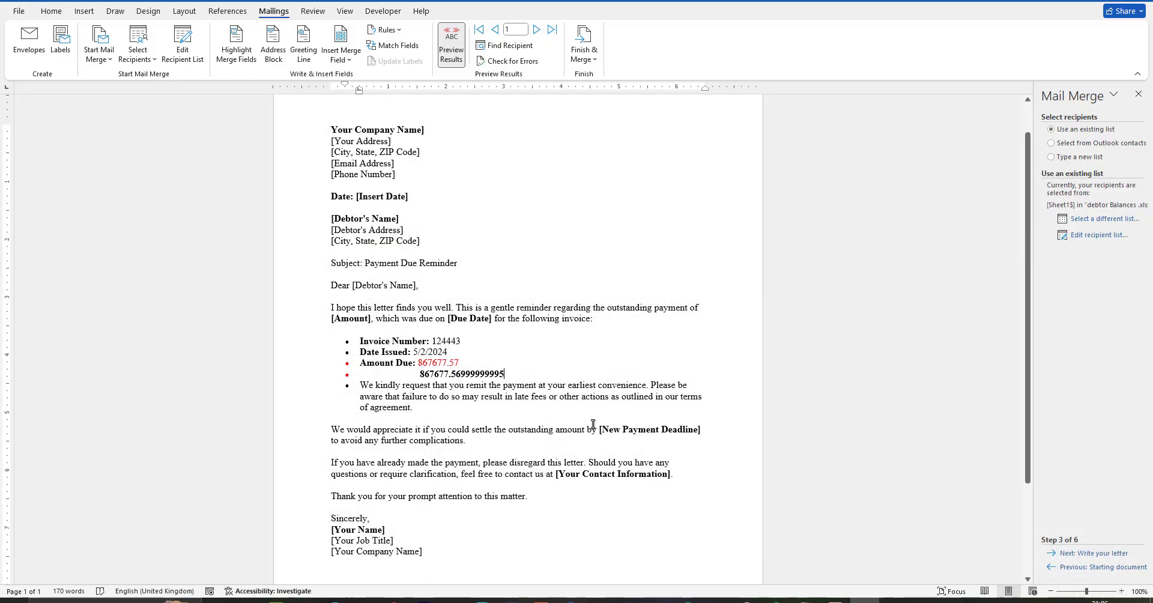